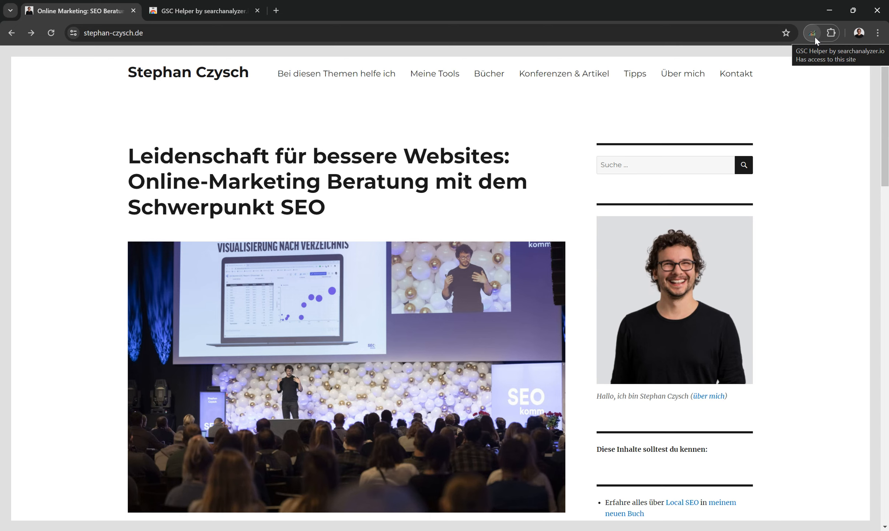
- Open the current page's Search Console performance report through the GSC Helper extension and look over its filters
click(814, 35)
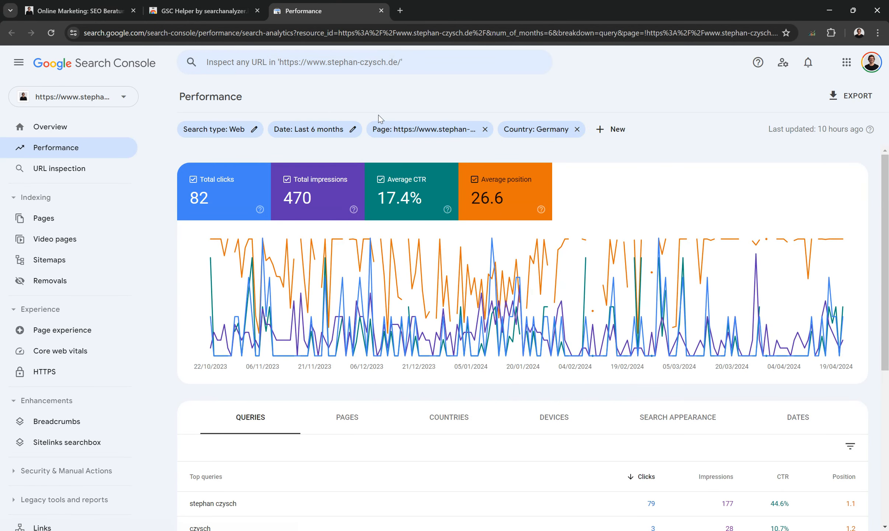
click(451, 133)
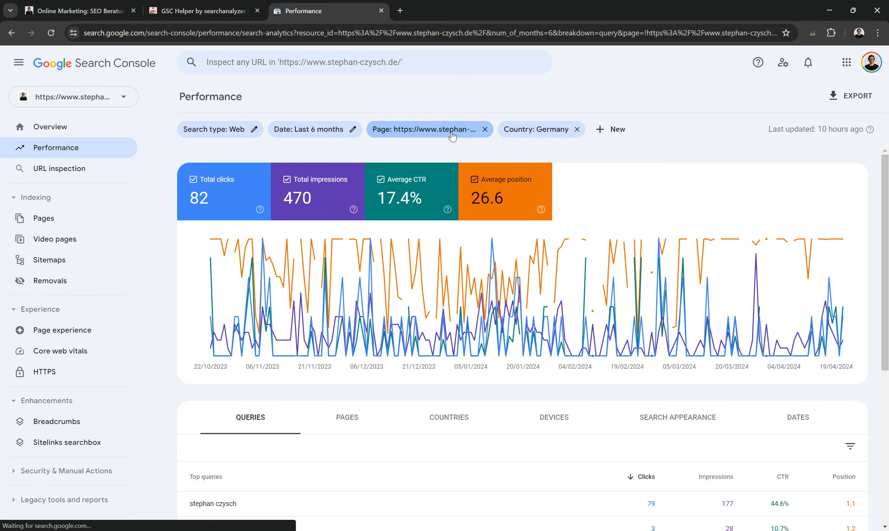
click(513, 356)
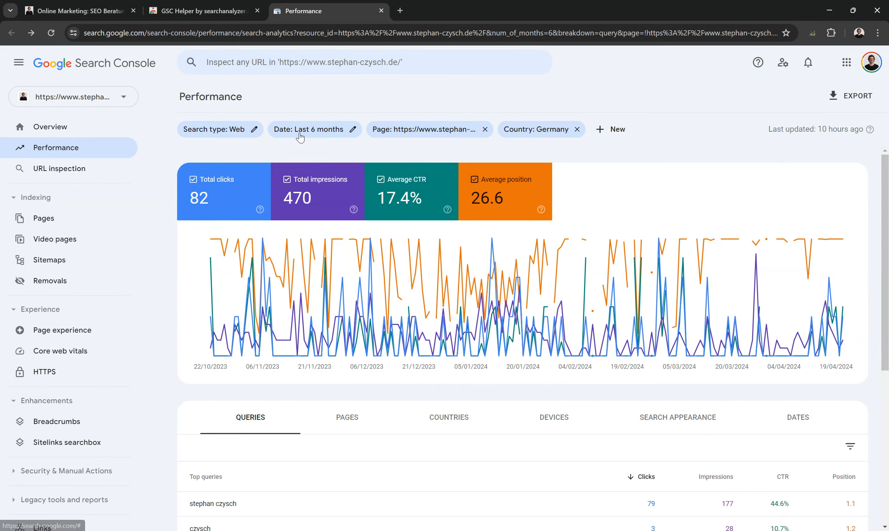
- Return to the website tab and open the GSC Helper extension's Options page
click(109, 11)
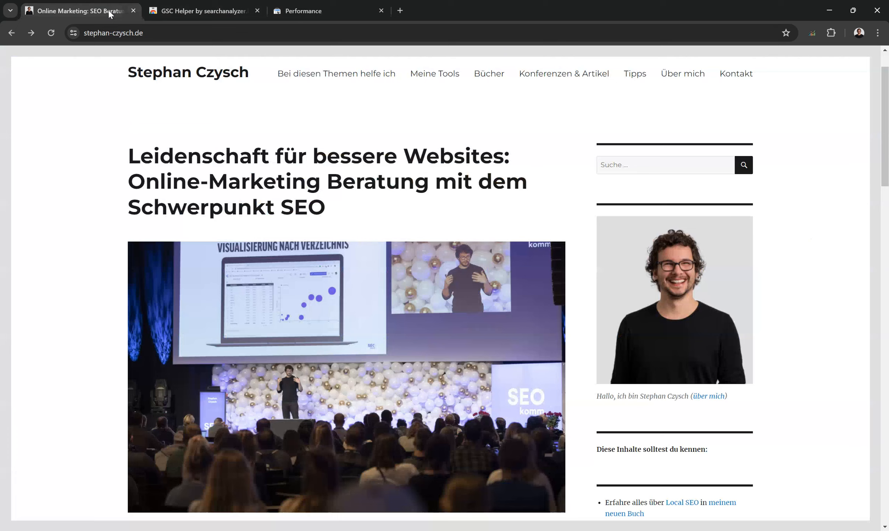
right_click(813, 32)
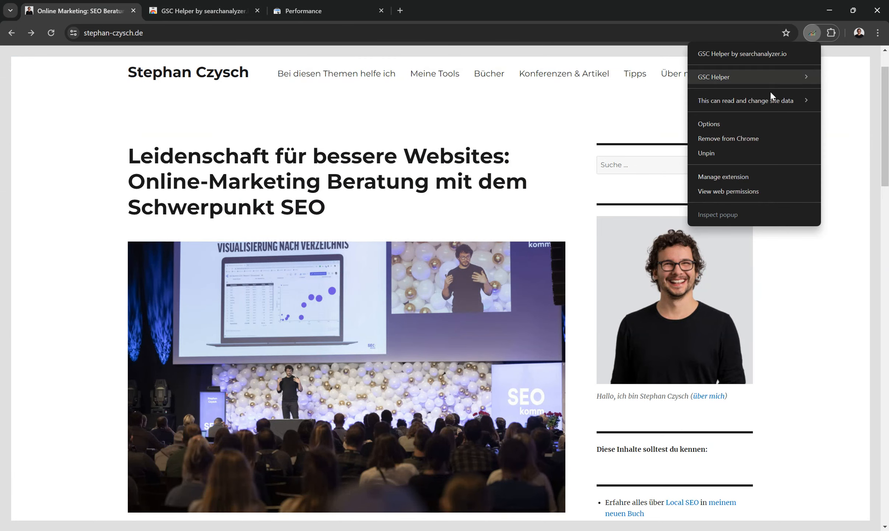
click(758, 128)
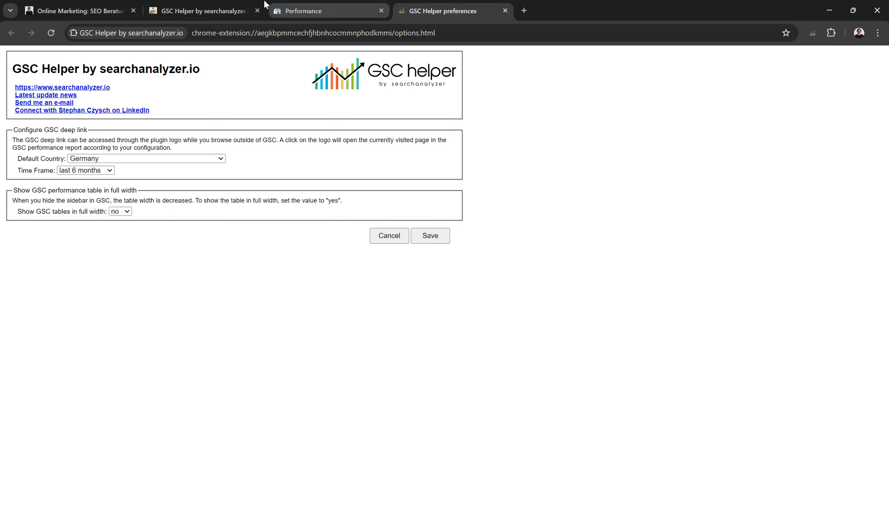
- In the performance report, use GSC Helper to compare the last full month with the penultimate month
click(313, 11)
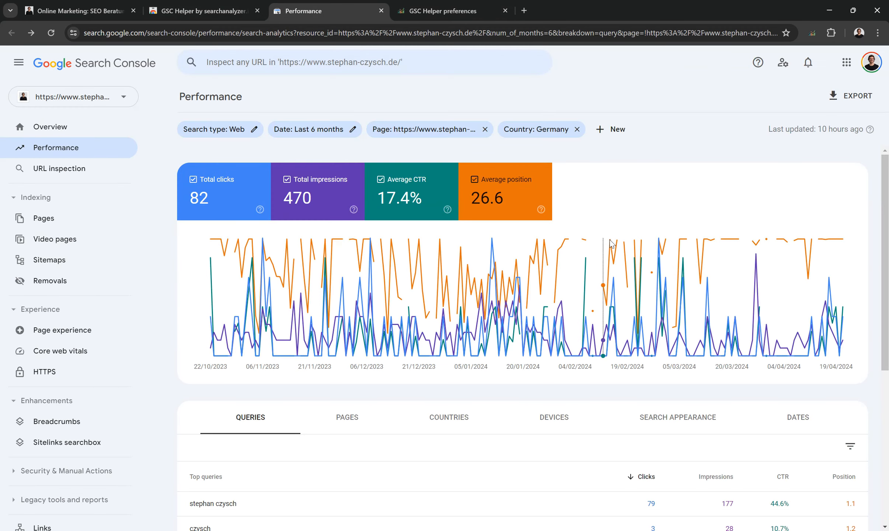
right_click(629, 152)
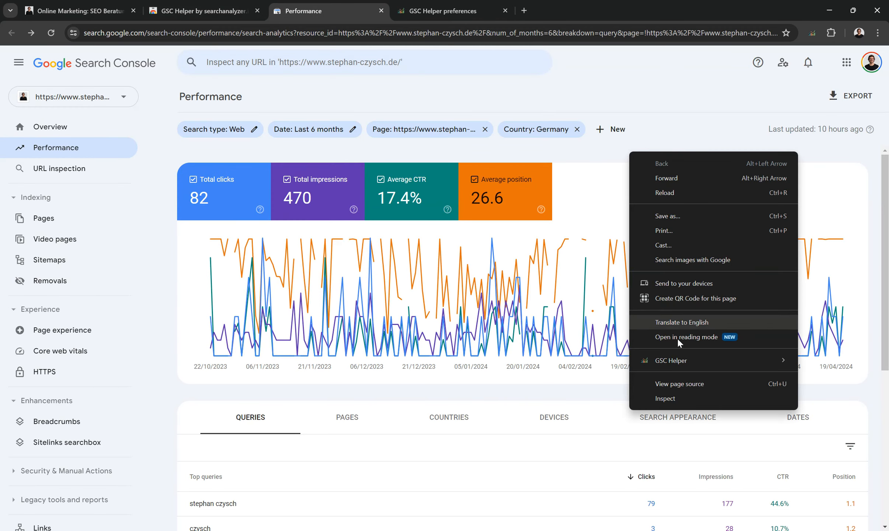
mouse_move(681, 361)
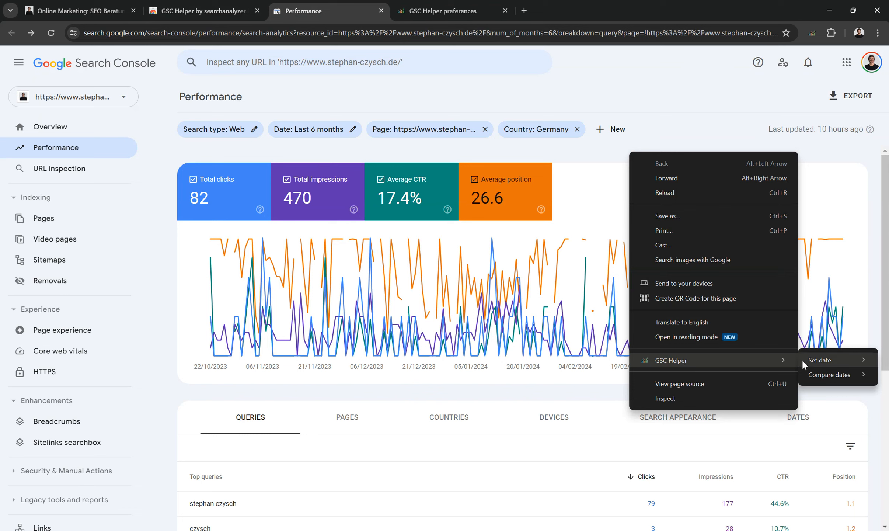
mouse_move(821, 374)
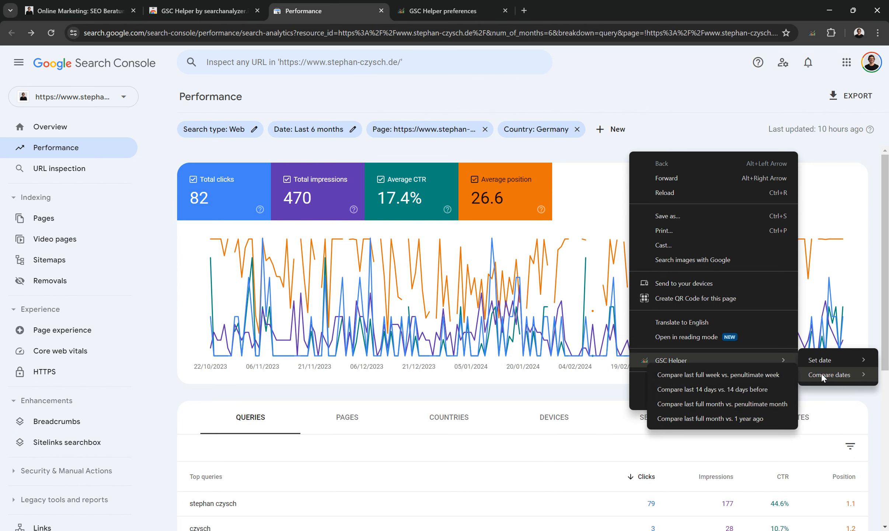
click(732, 403)
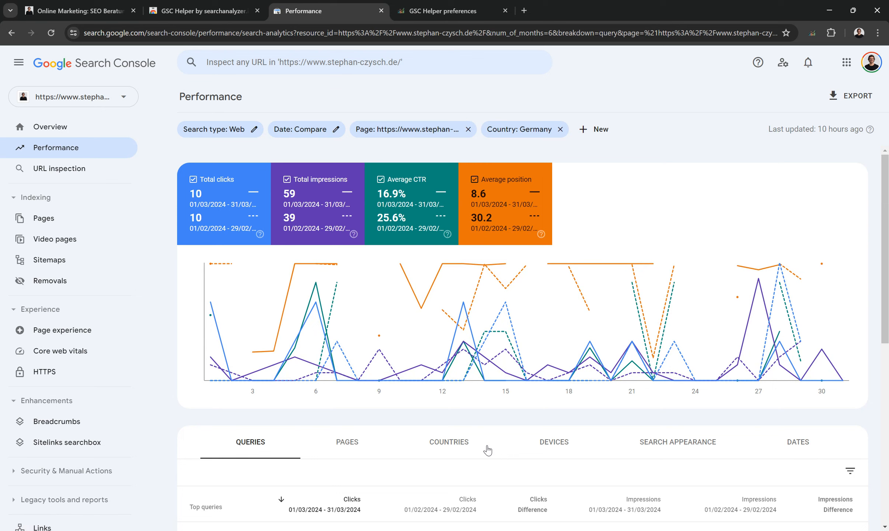
- Open the property-wide Performance report and scroll through its chart and queries
right_click(622, 159)
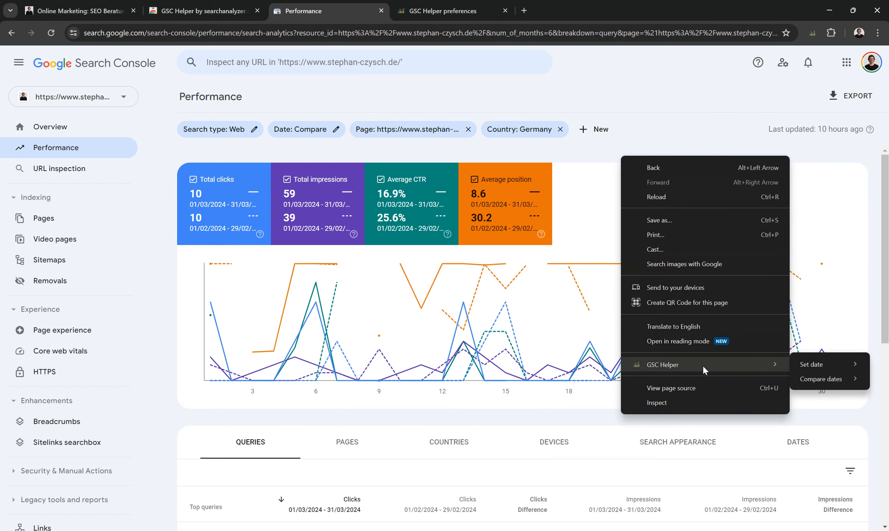
click(552, 162)
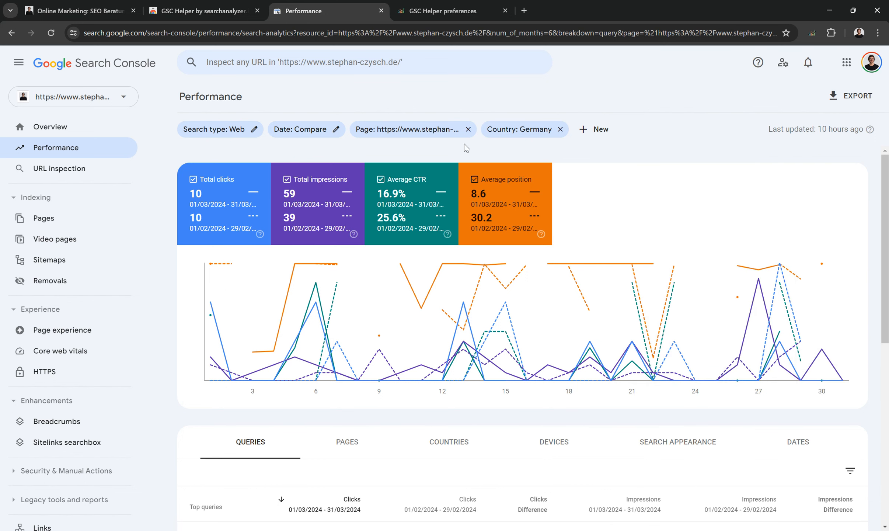
click(65, 146)
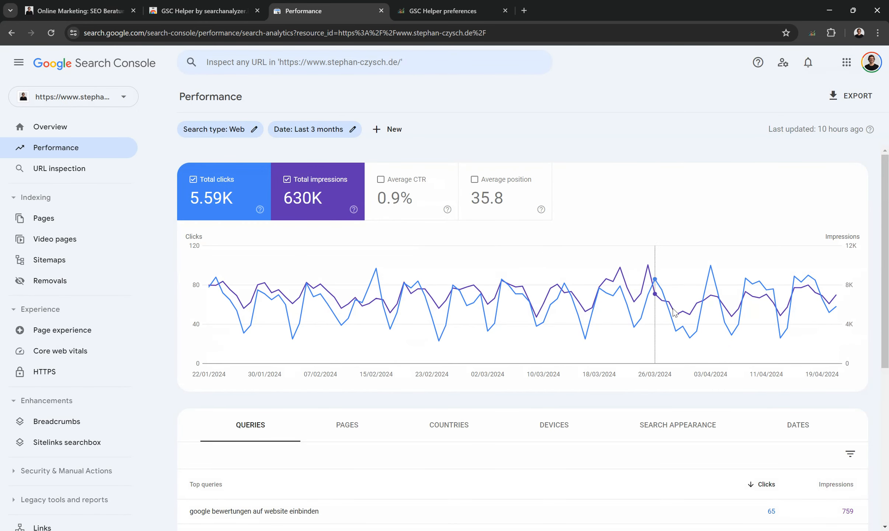
scroll(824, 398, down, 2)
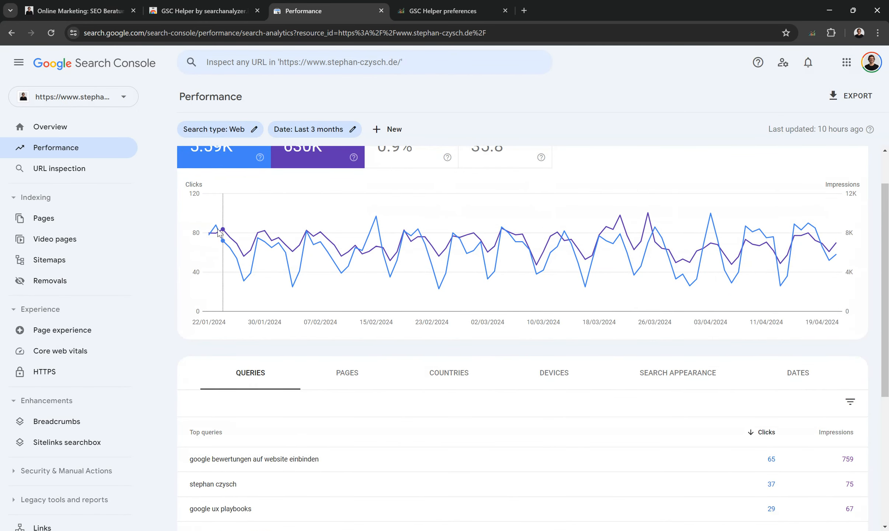
scroll(732, 343, up, 2)
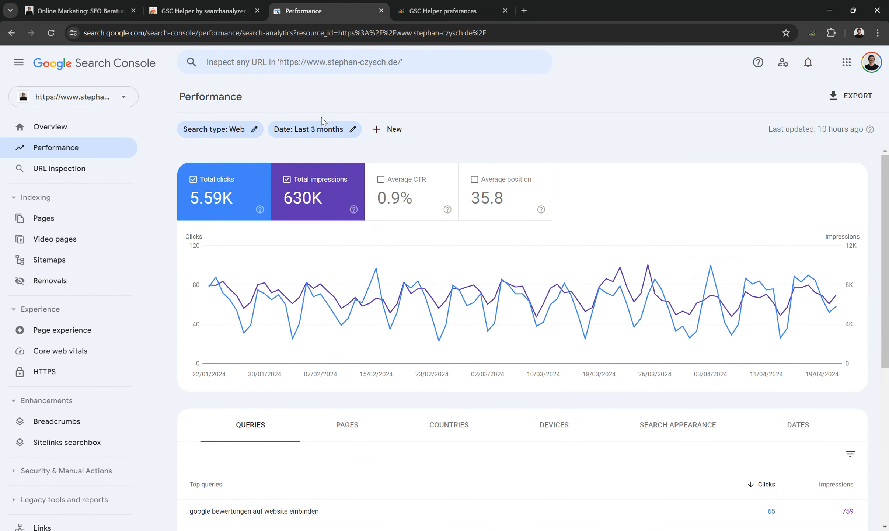
- Switch the report table to the Dates breakdown and open the GSC Helper results chart from the extension
click(319, 134)
click(794, 430)
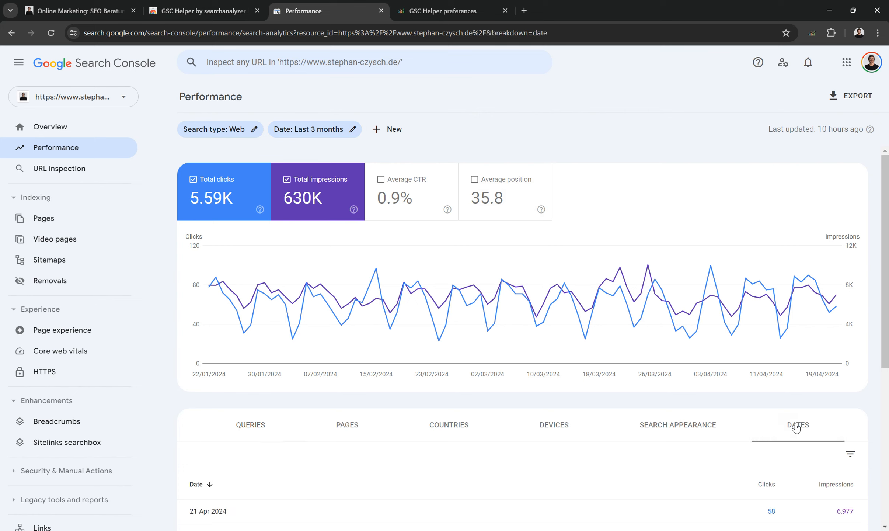
click(796, 424)
click(811, 32)
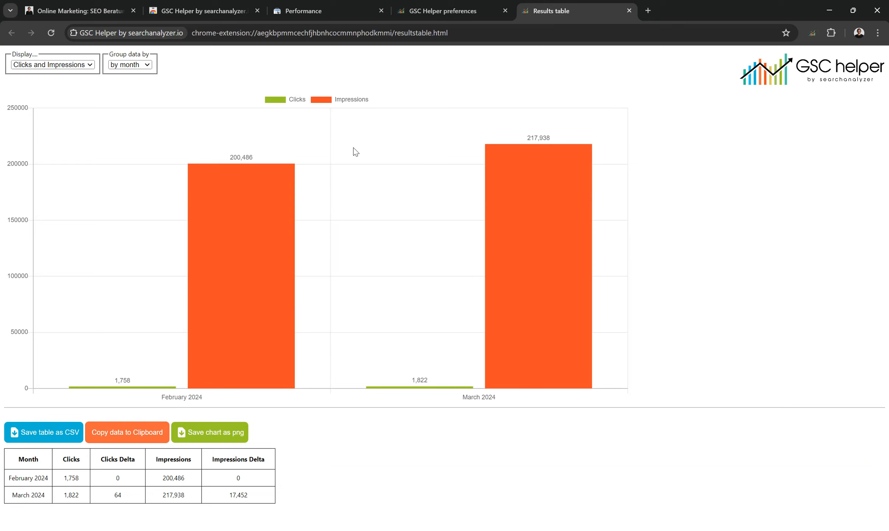
- Back in the performance report, sort the Dates table by date in ascending order
click(341, 14)
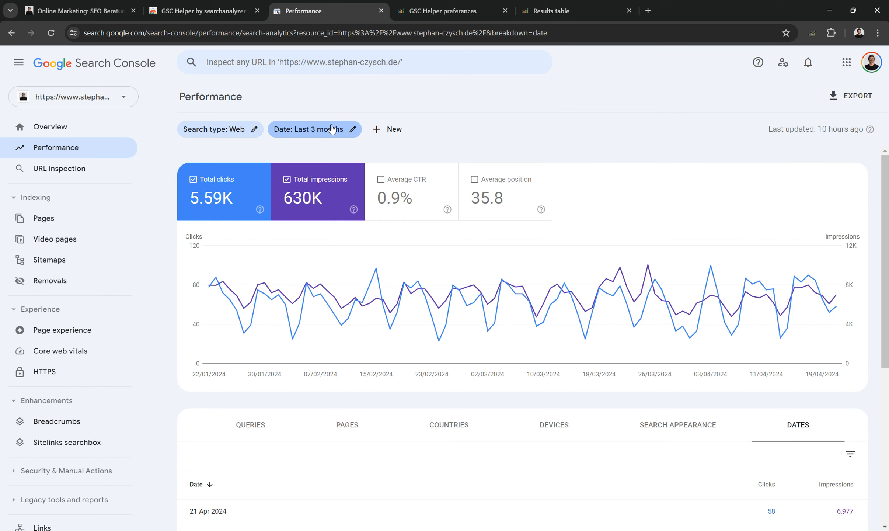
click(199, 485)
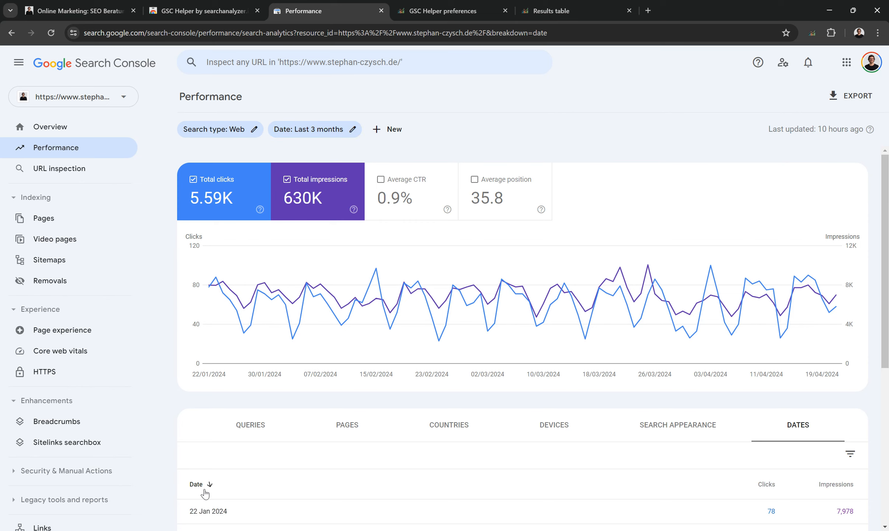
scroll(236, 475, down, 3)
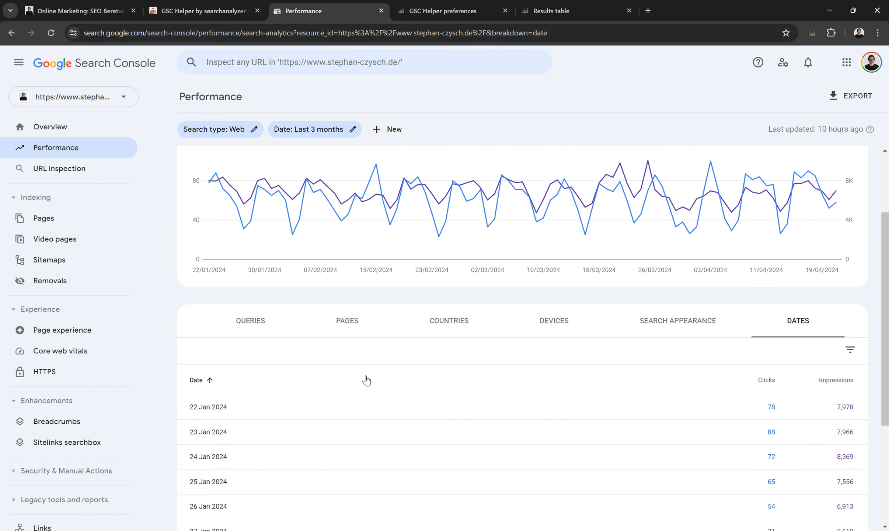
- In the results chart, switch the display to Clicks only and then to Impressions only
click(561, 16)
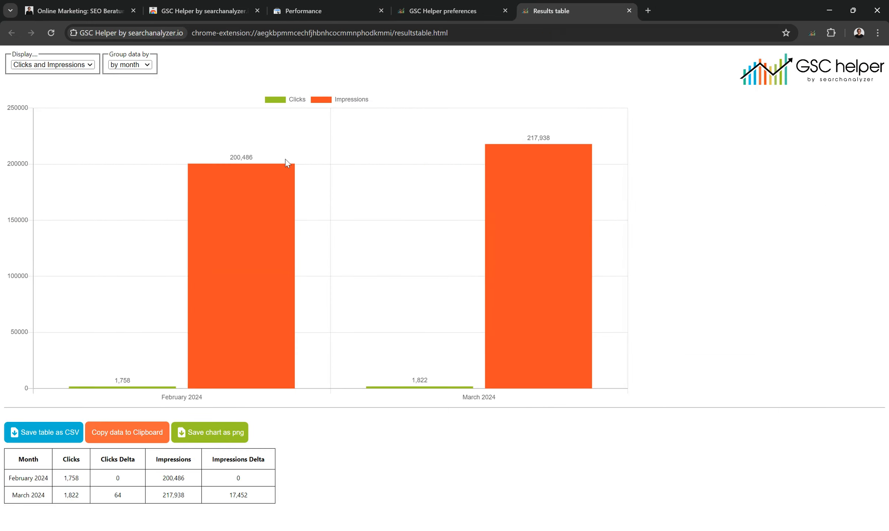
click(75, 66)
click(55, 82)
click(79, 65)
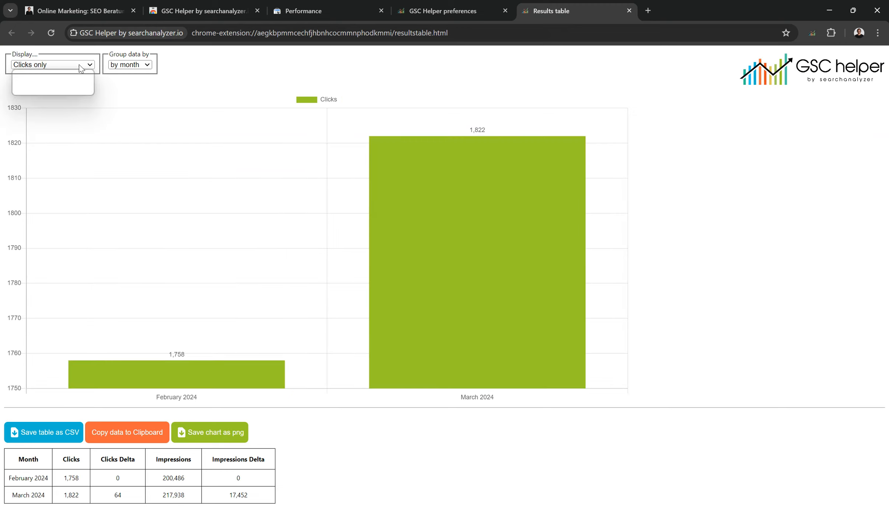
click(64, 91)
- Try grouping the chart data by week and by month, ending on by quarter
click(131, 67)
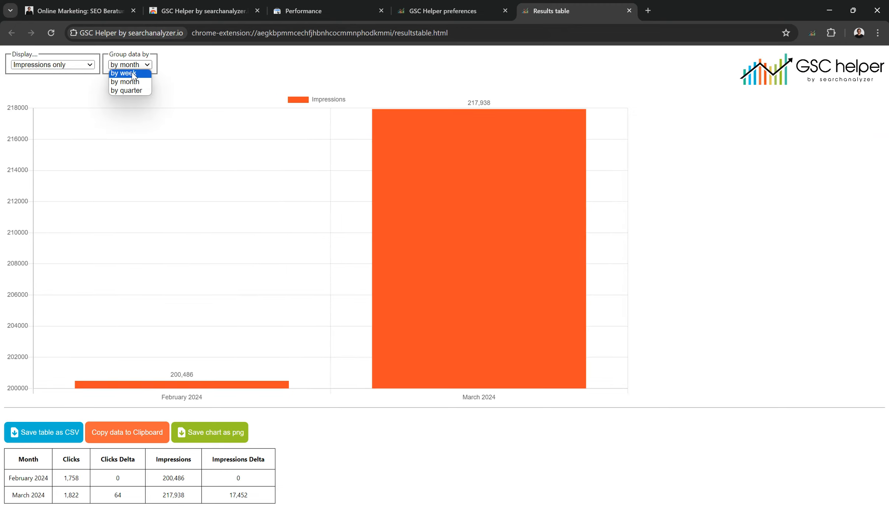
click(132, 75)
click(133, 66)
click(125, 82)
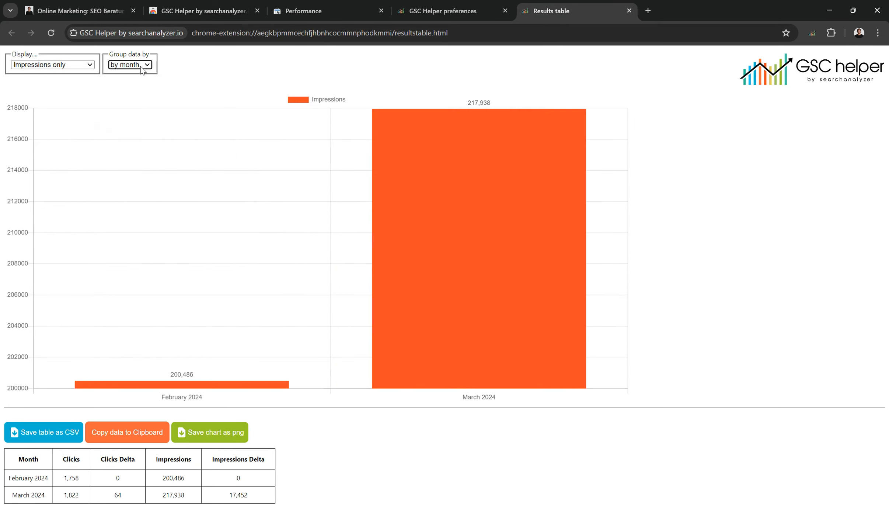
click(131, 65)
click(126, 90)
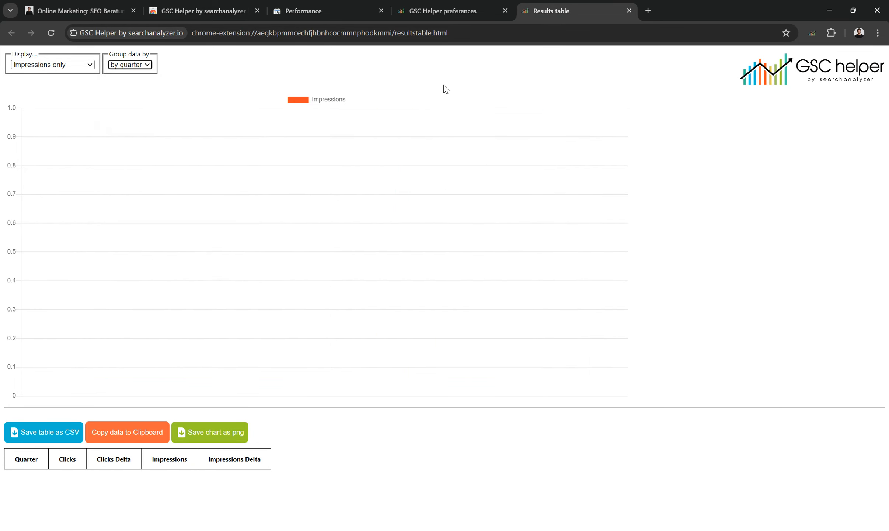
click(359, 9)
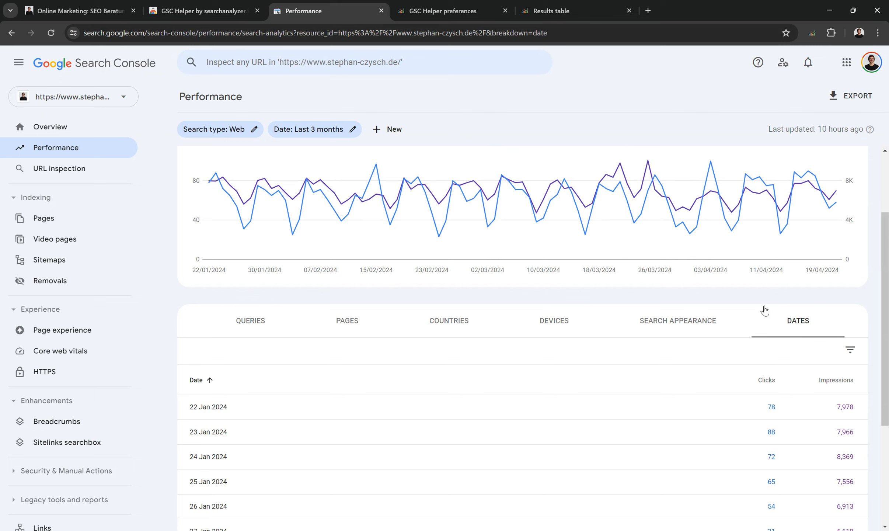
scroll(665, 370, down, 5)
scroll(700, 317, up, 4)
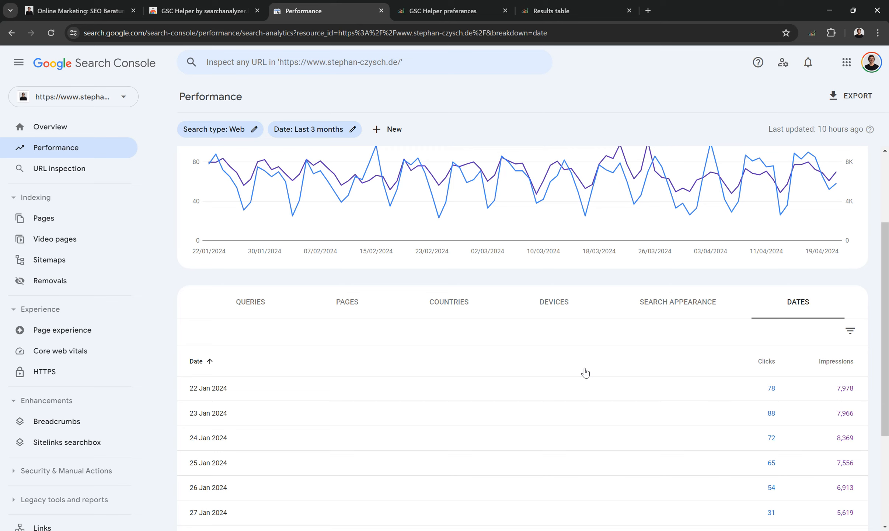
- Group the results chart data by week
click(599, 15)
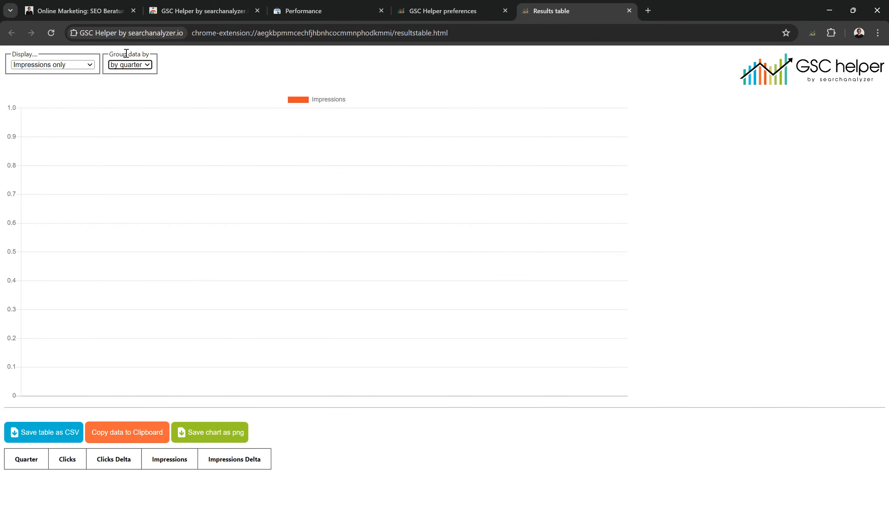
click(134, 67)
click(133, 73)
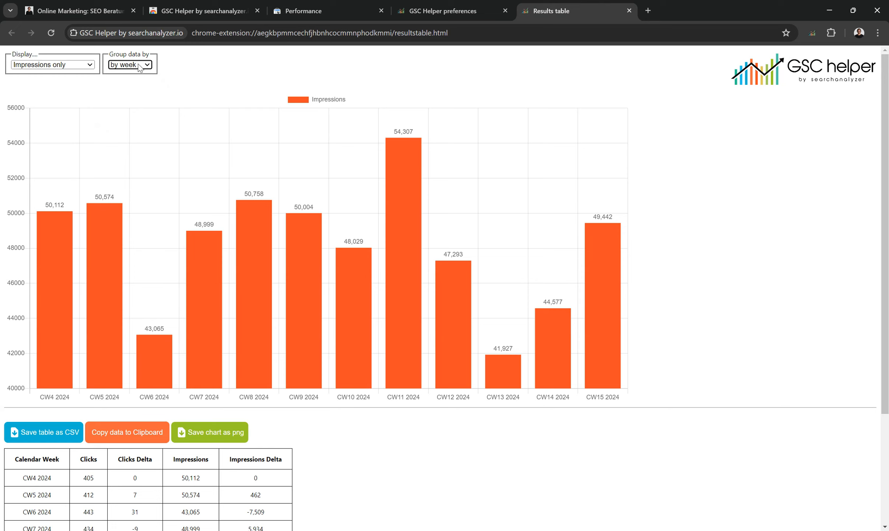
- Regroup the chart data by month and close the results table tab
click(139, 68)
click(130, 85)
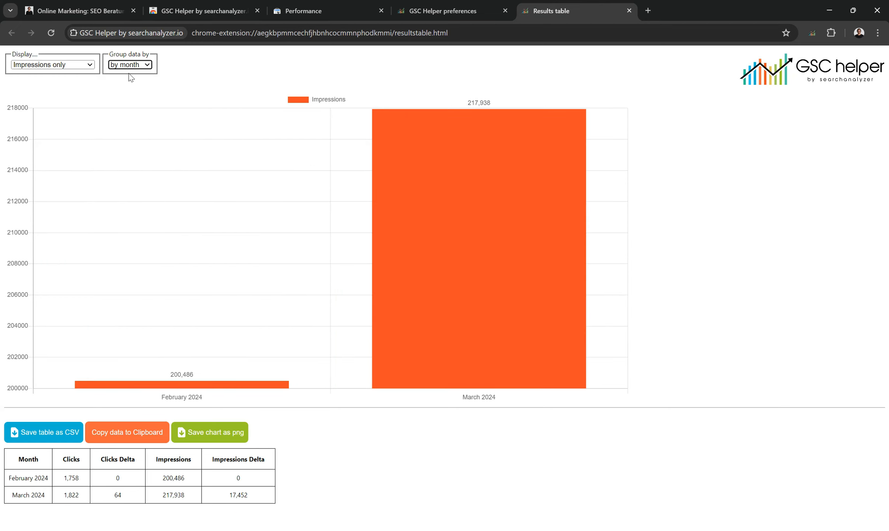
middle_click(558, 14)
- Set the performance report's date range to Last 16 months and close the GSC Helper preferences tab
click(303, 11)
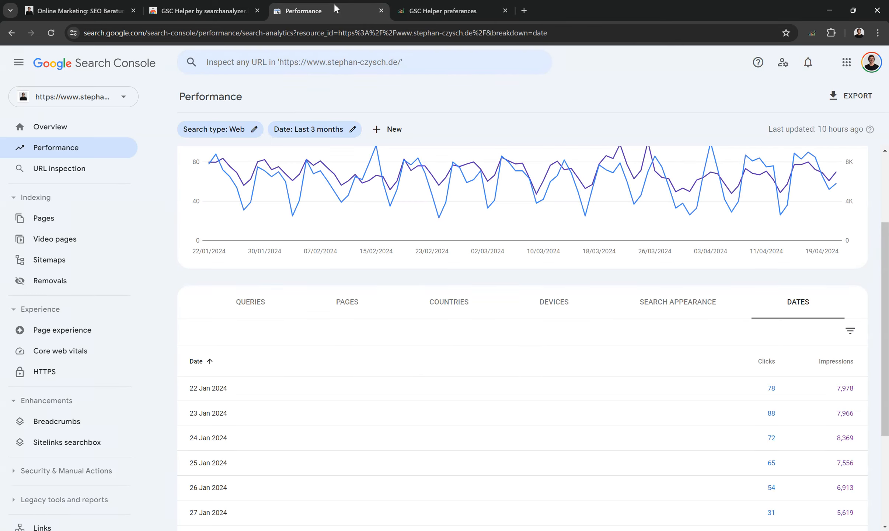
click(332, 130)
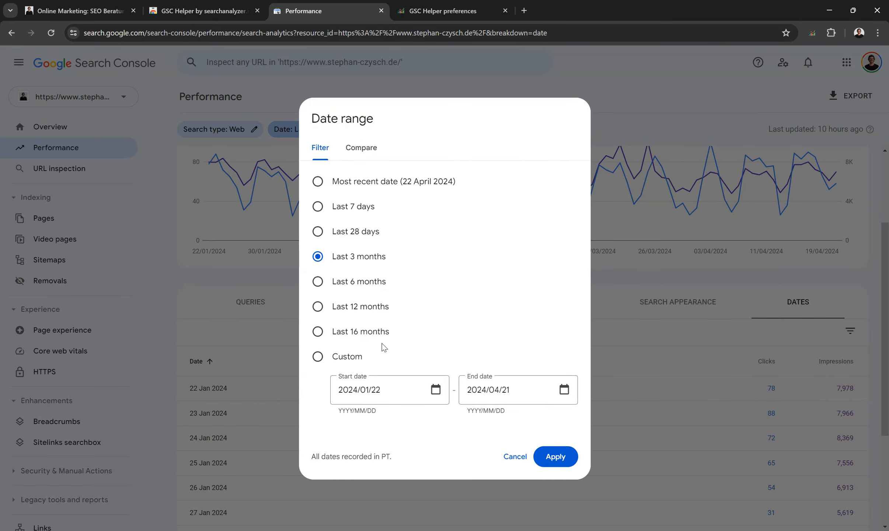
click(334, 335)
click(554, 456)
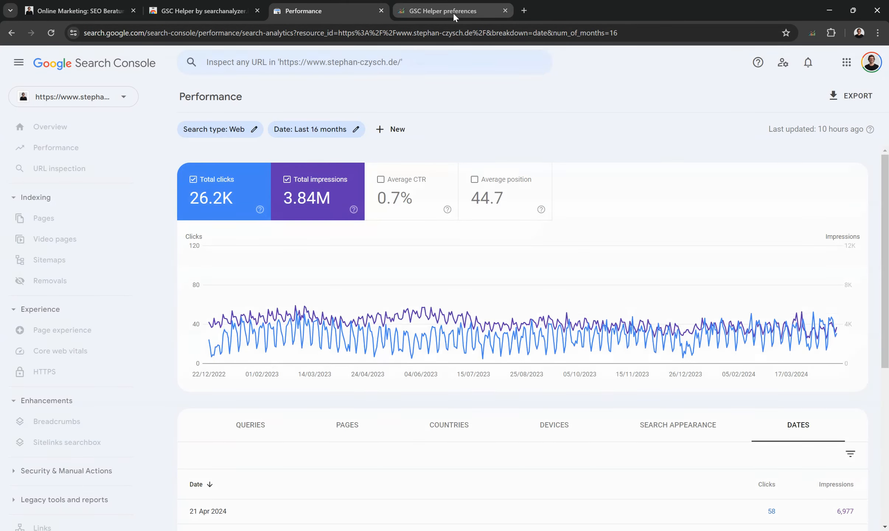
middle_click(453, 12)
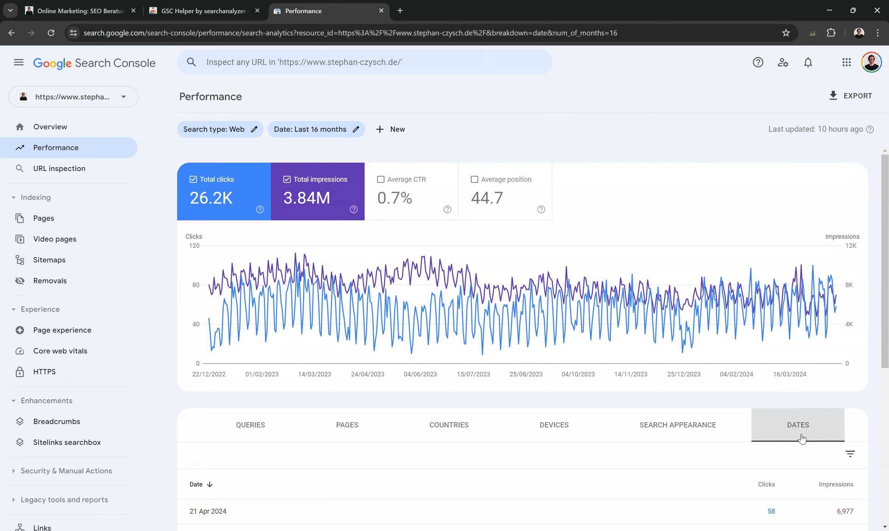
- Open the GSC Helper results chart from the performance report and group the data by quarter
click(812, 33)
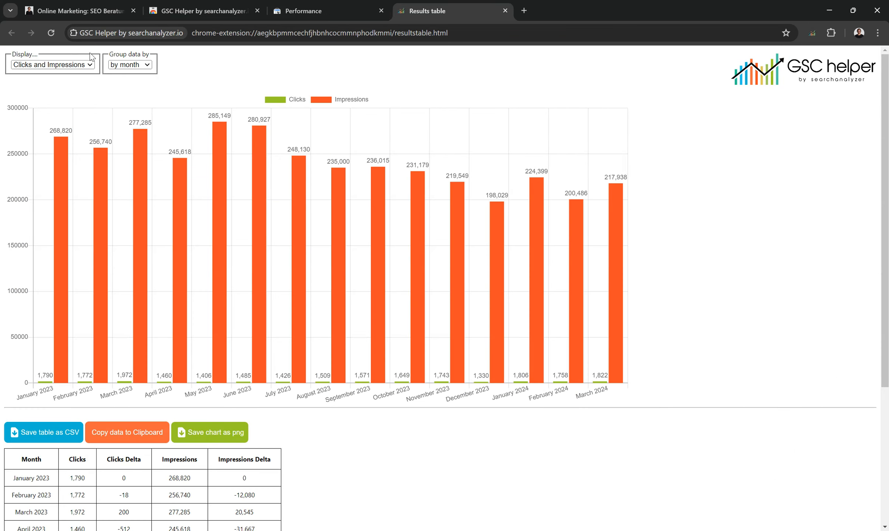
click(129, 64)
click(125, 89)
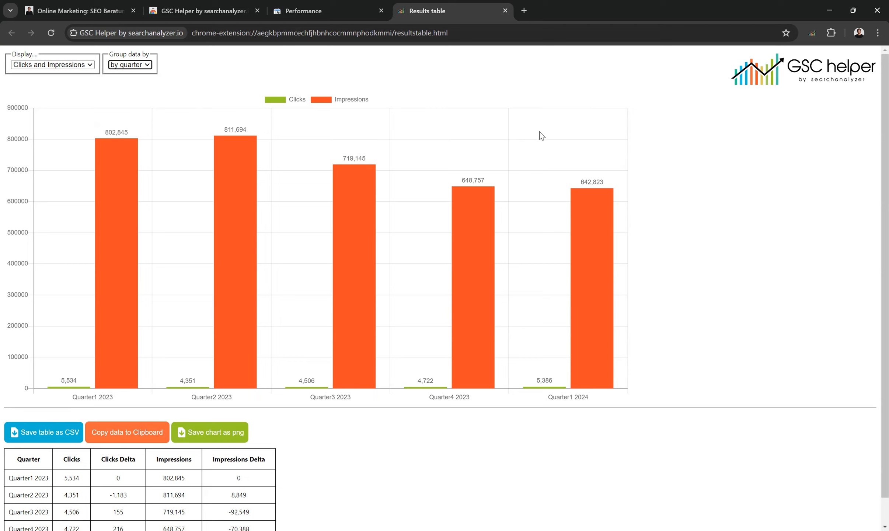
- Inspect the quarterly results table's Clicks Delta values
scroll(645, 229, down, 2)
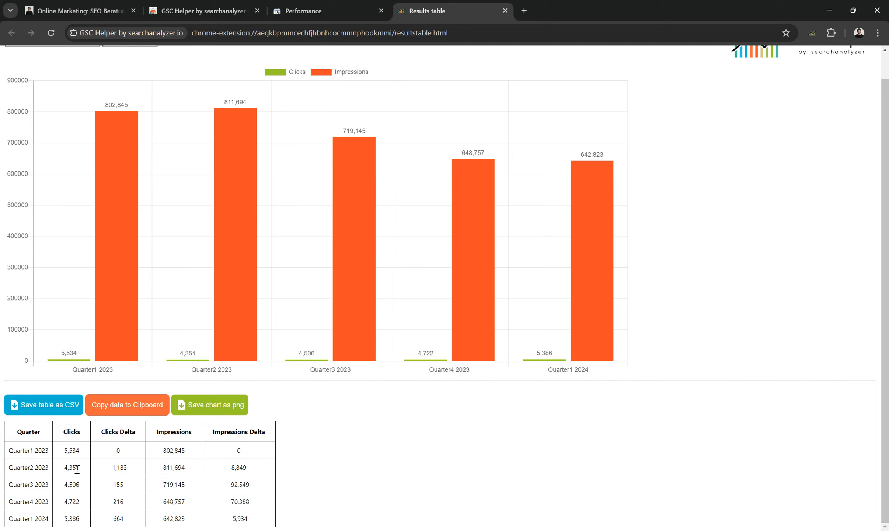
triple_click(122, 470)
click(133, 473)
- Return to the Performance report and hide the navigation sidebar
click(338, 10)
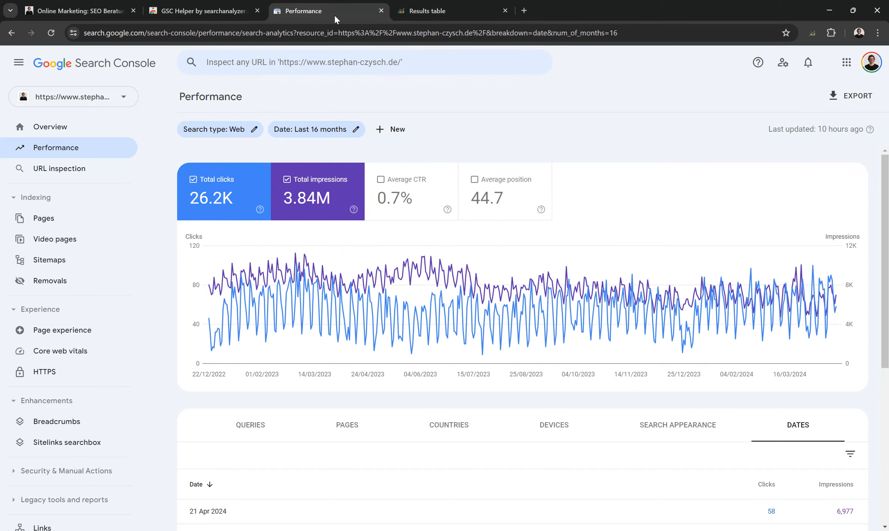
click(23, 71)
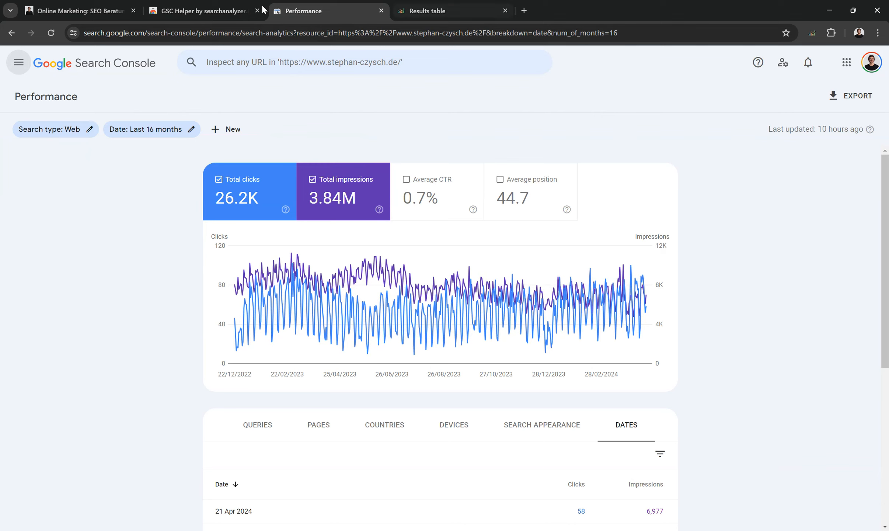
- Open the GSC Helper options, set Show GSC tables in full width to yes, and save
right_click(812, 33)
click(744, 121)
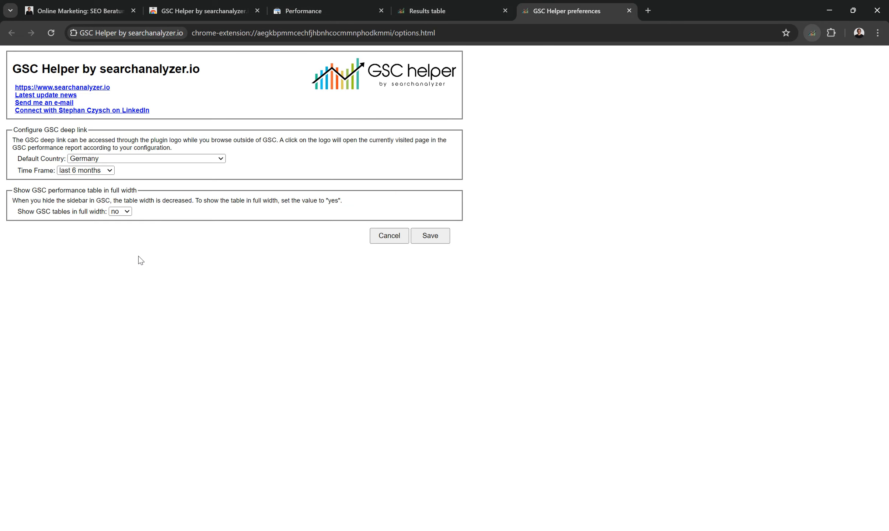
click(120, 211)
click(122, 227)
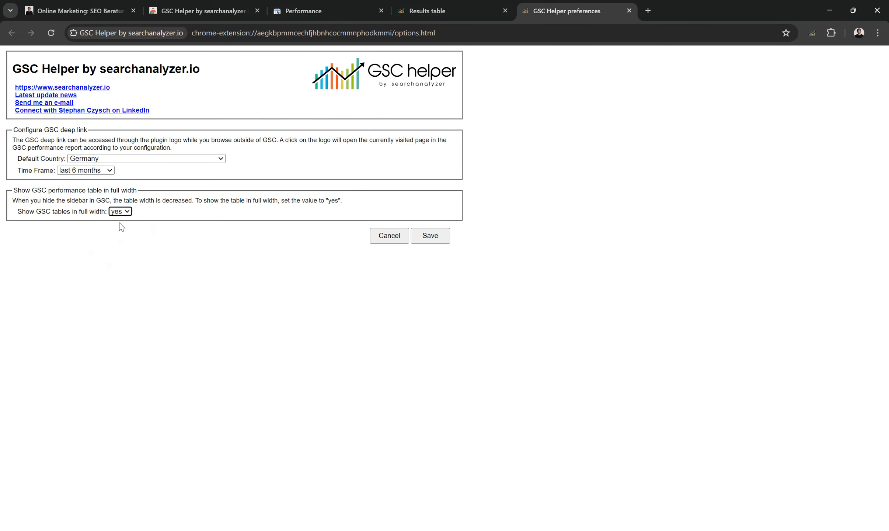
click(445, 240)
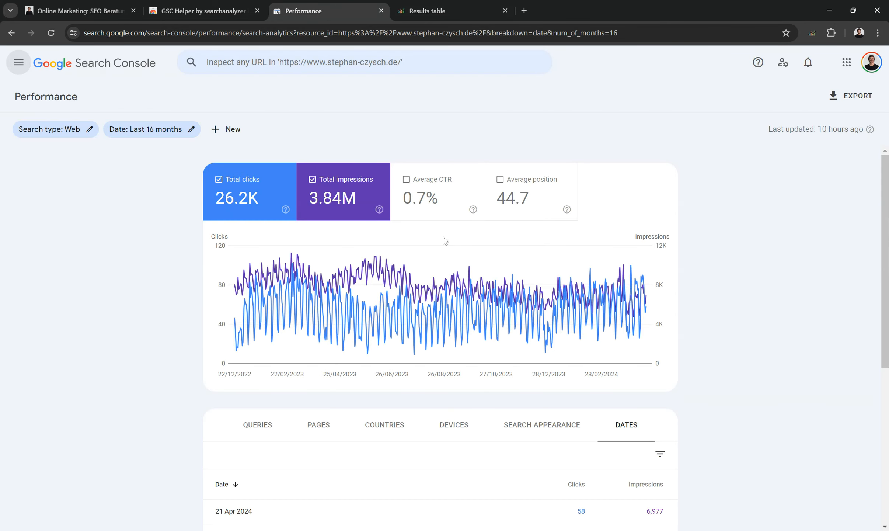
- Reload the Performance report and hide the sidebar so the table spans the full width
click(51, 32)
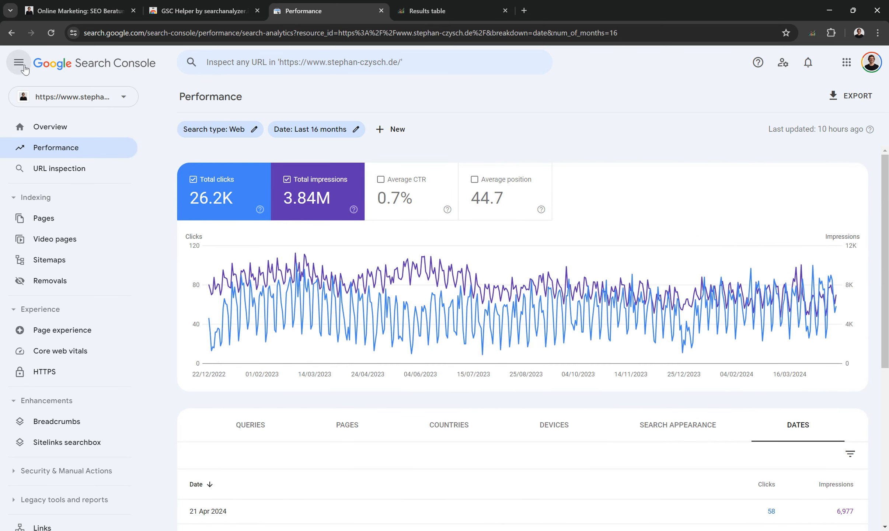
click(19, 64)
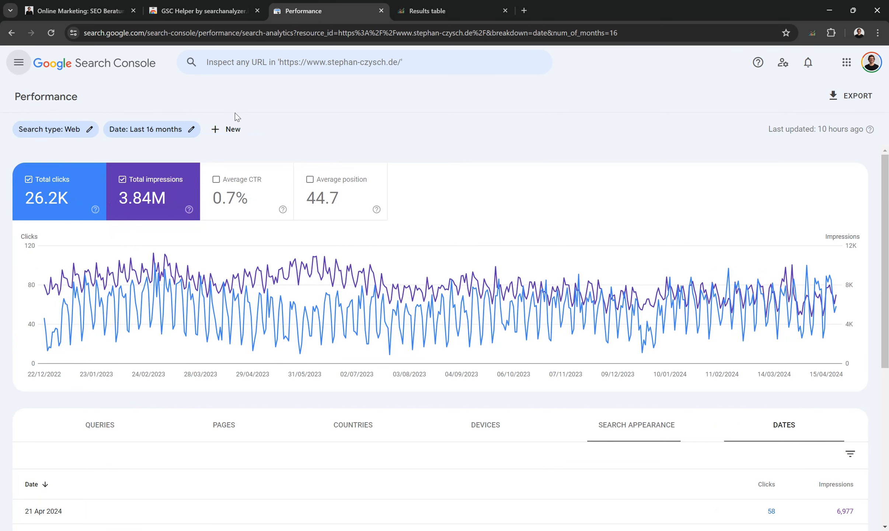
- Review the full-width performance chart and dates table
scroll(484, 353, down, 6)
scroll(501, 426, up, 5)
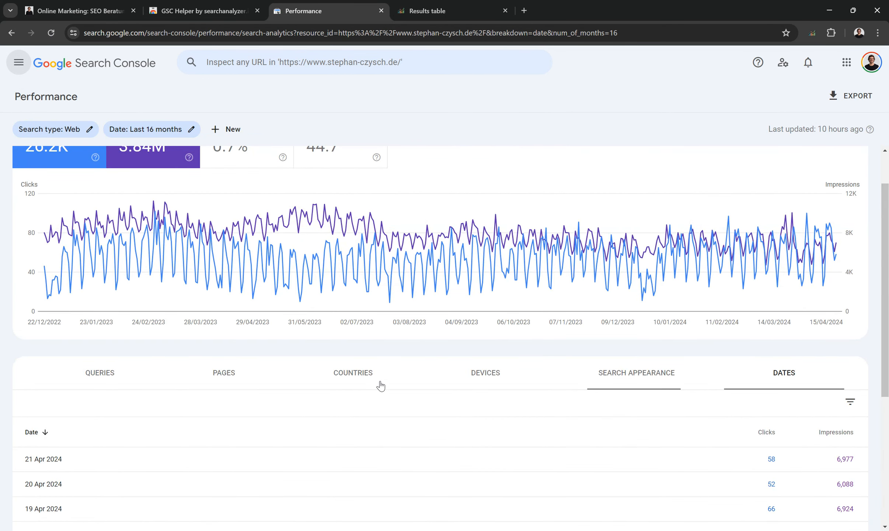
scroll(379, 383, up, 1)
mouse_move(331, 331)
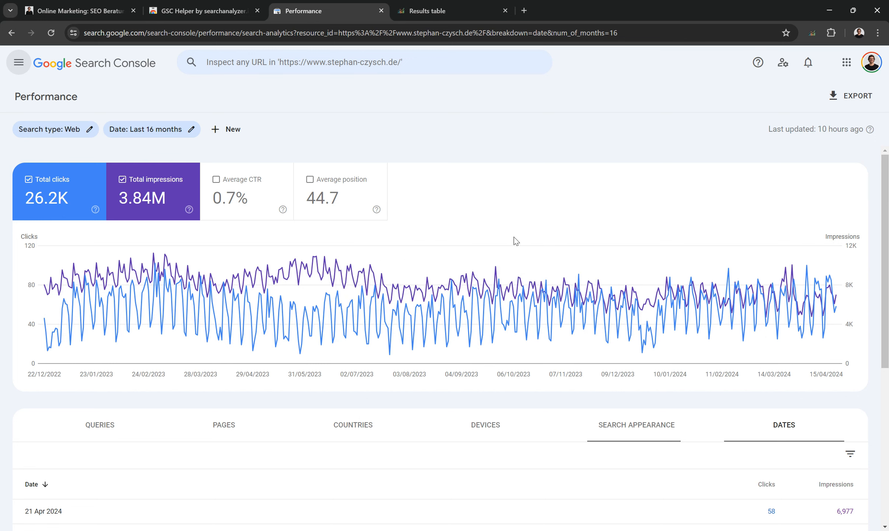
scroll(516, 233, down, 3)
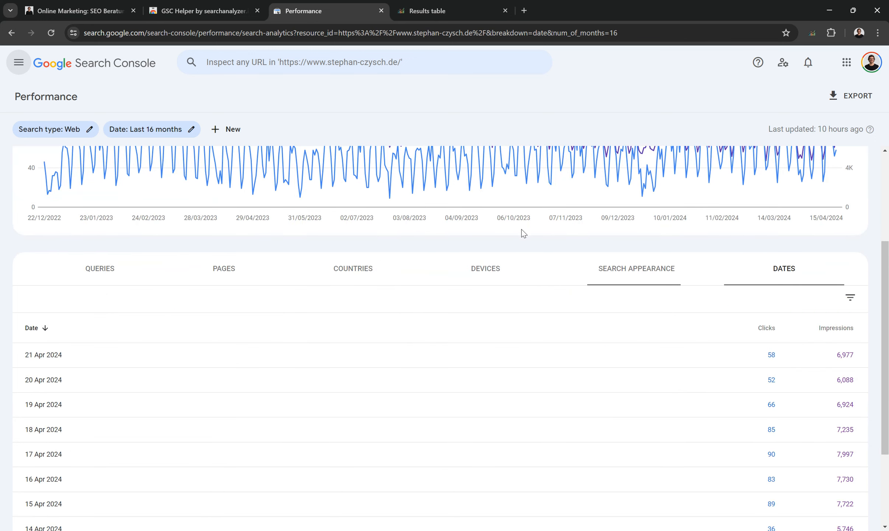
scroll(522, 233, up, 2)
scroll(523, 233, up, 1)
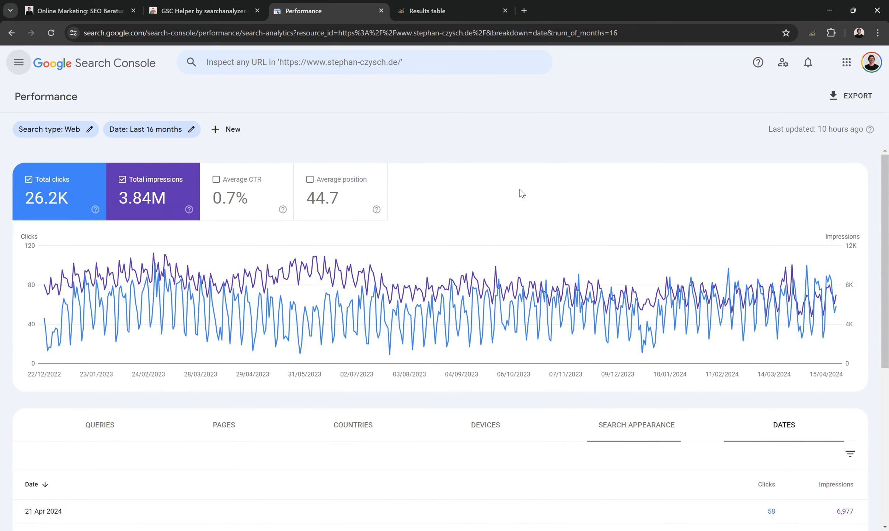
- Switch to the GSC Helper Chrome Web Store page and browse its overview
click(231, 15)
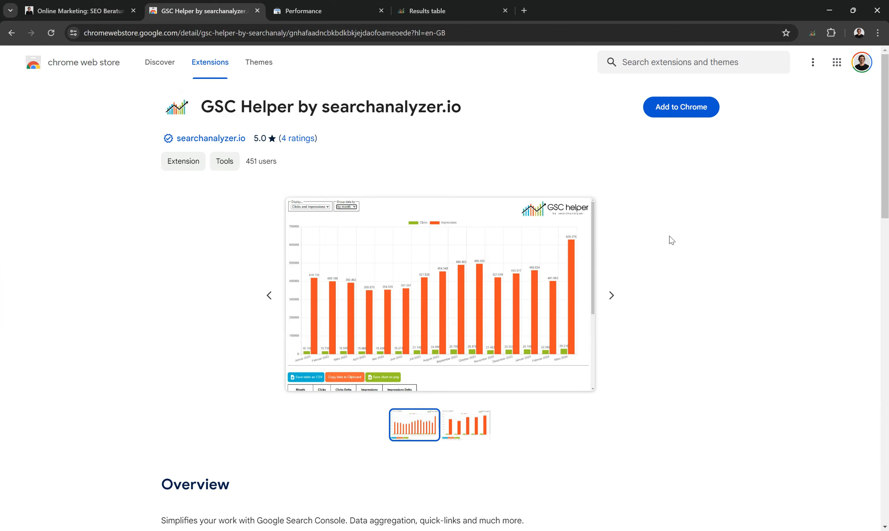
scroll(671, 240, down, 5)
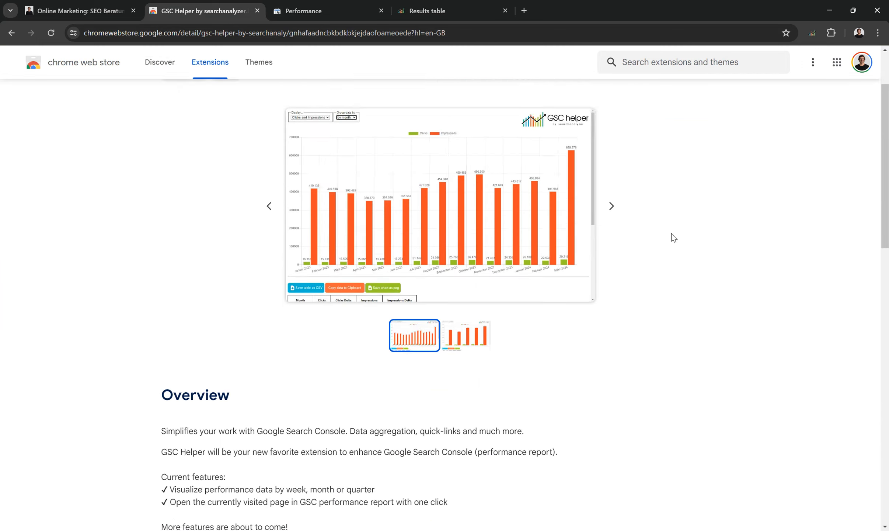
scroll(671, 238, up, 5)
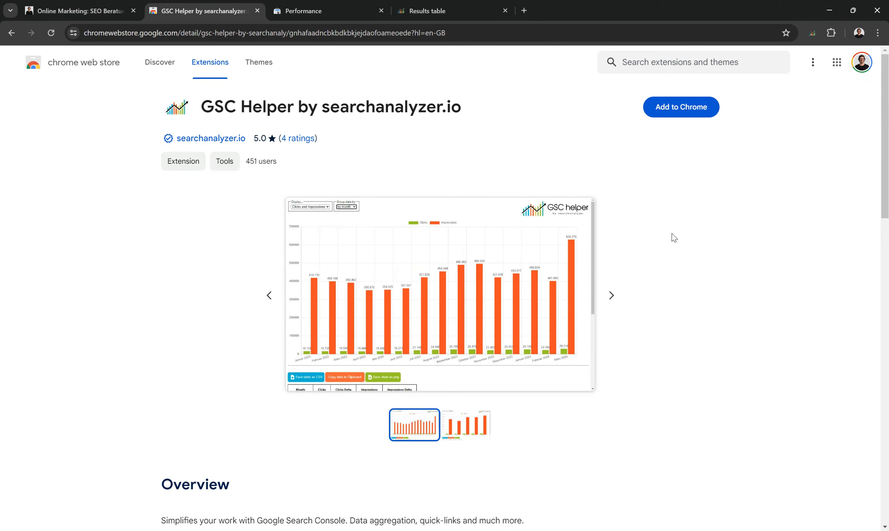